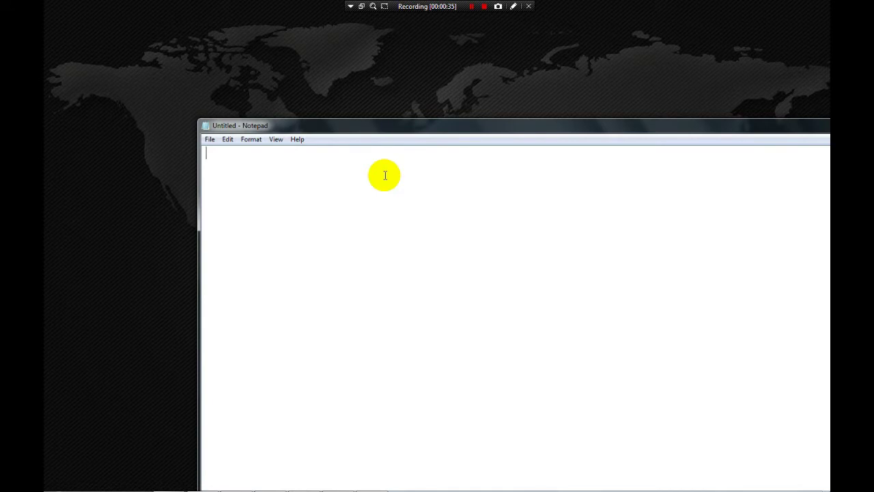
Step: Enter one very long row of hyphens in the blank note to demonstrate the faulty key, and clear the note
left_click_drag(437, 128, 441, 95)
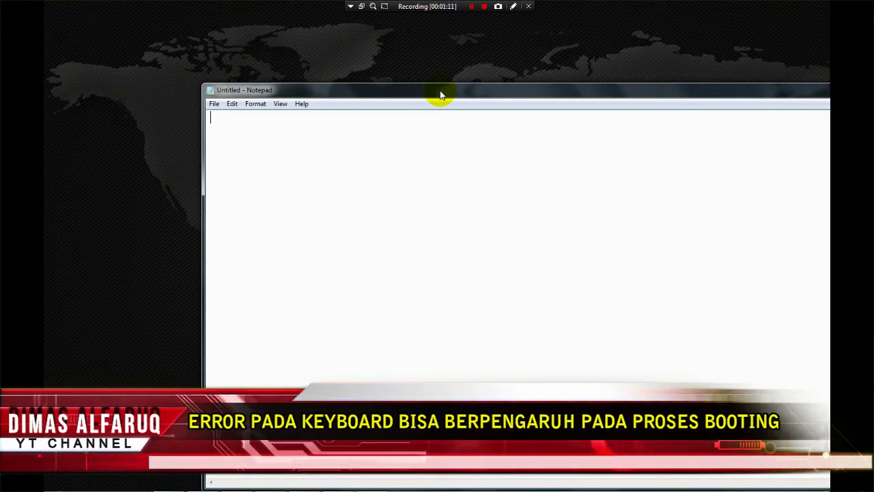
type("-")
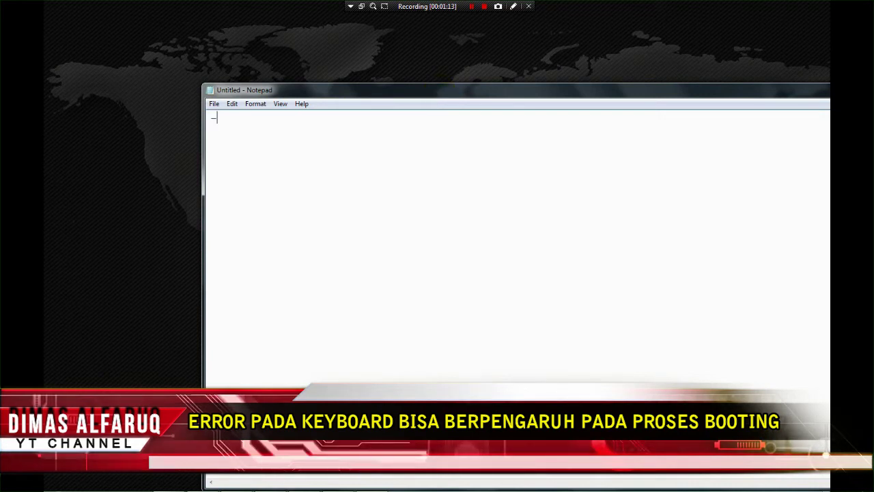
type("------------------------------------------------------")
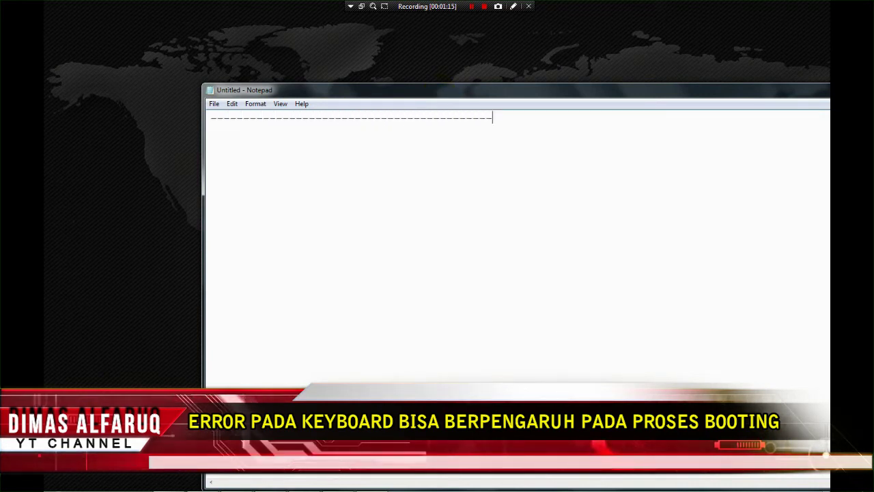
type("-------------------------------------------------------------------------------------------------------------------------")
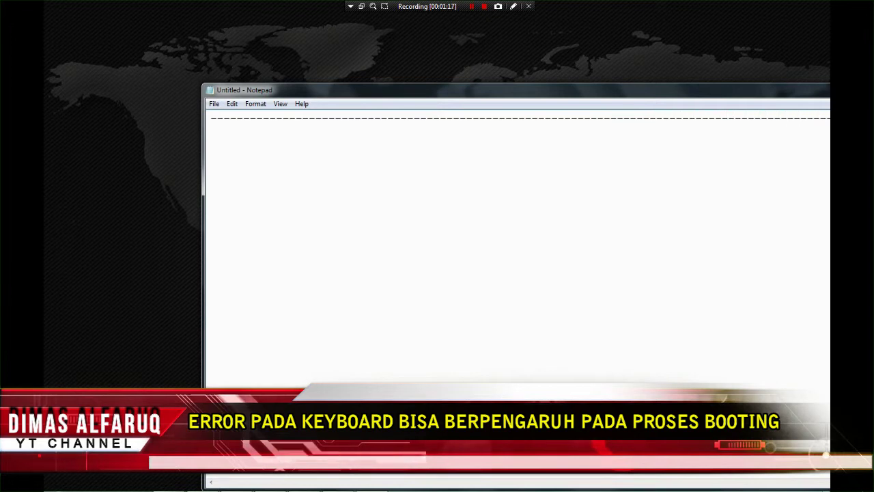
type("------------------------")
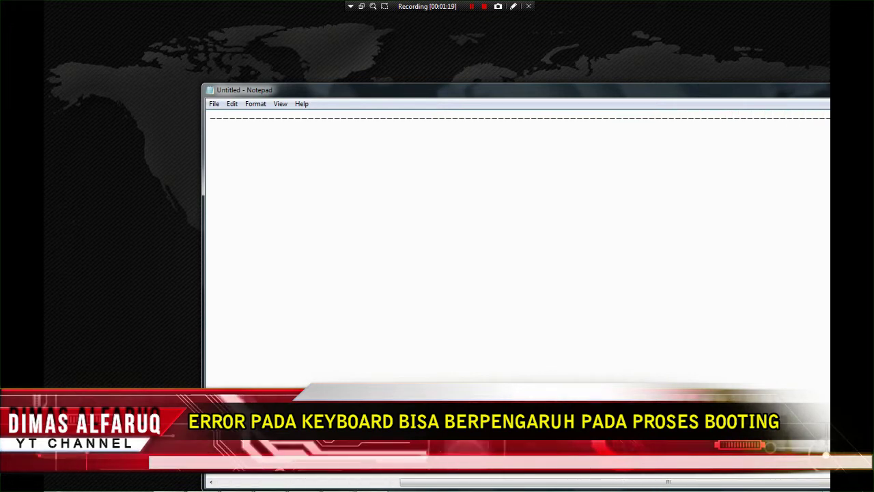
type("------------------------------------------------------------")
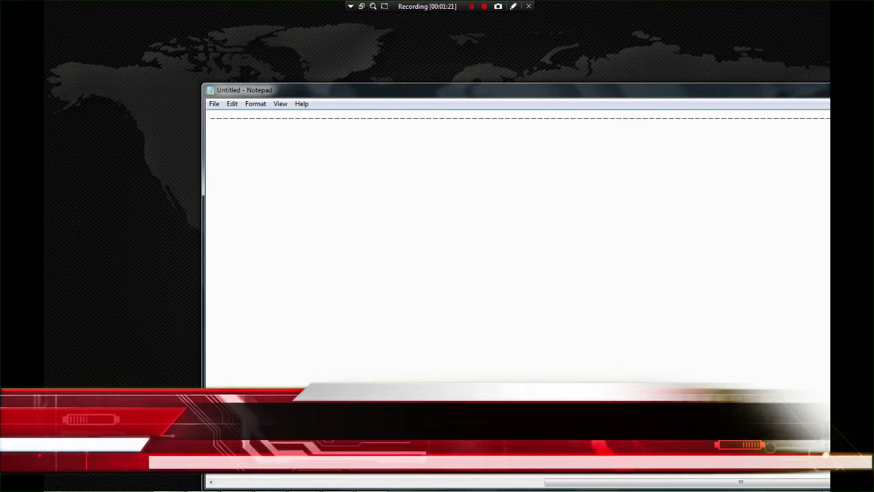
type("------------------------------------------------------------")
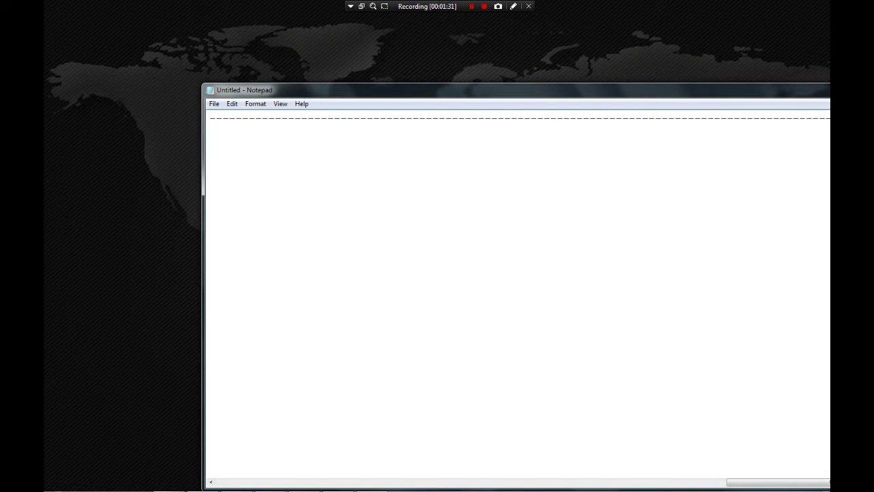
key("ctrl+a")
key("Delete")
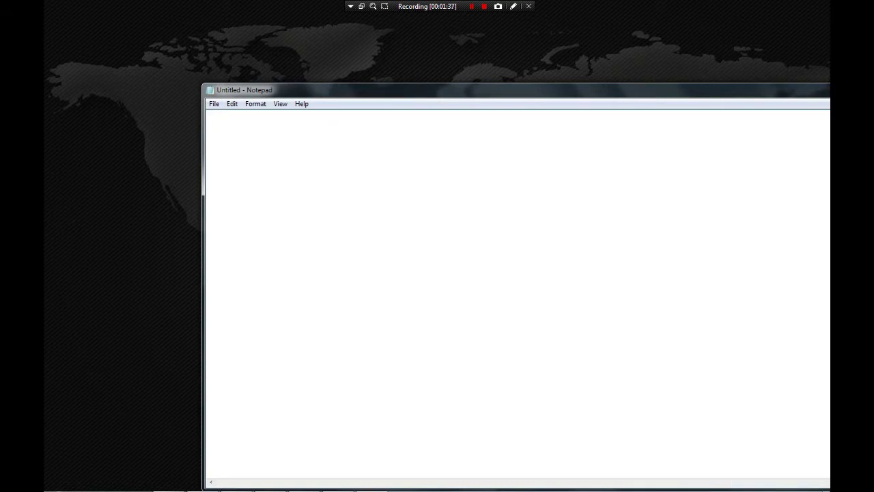
Step: Repeat the hyphen key demonstration with two more rows of hyphens, clearing the note after each one
type("---------------------------------------------------------------------------------------------")
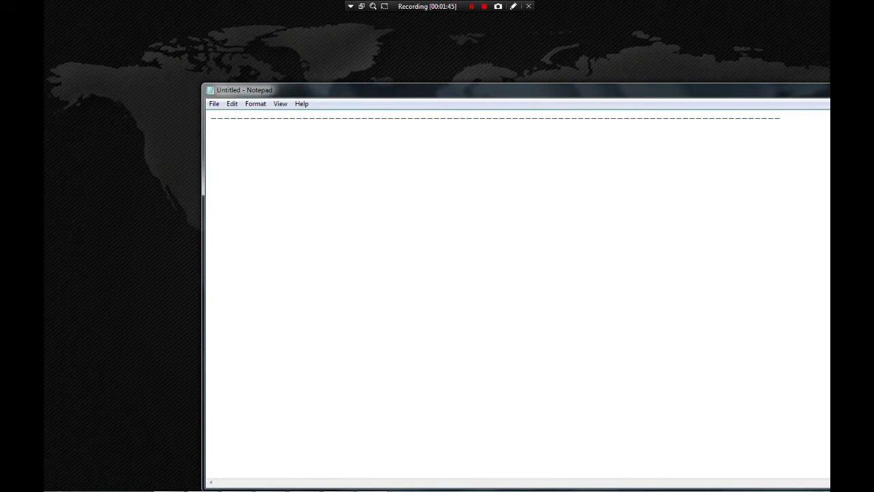
key("ctrl+a")
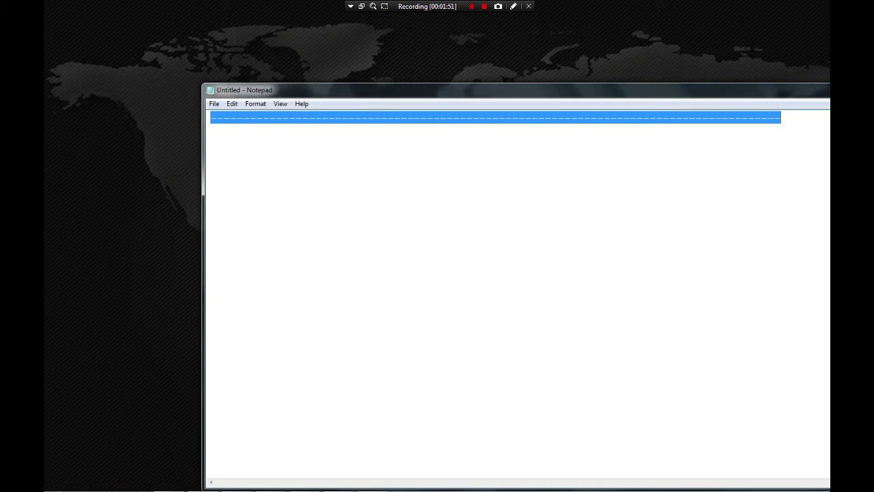
key("Delete")
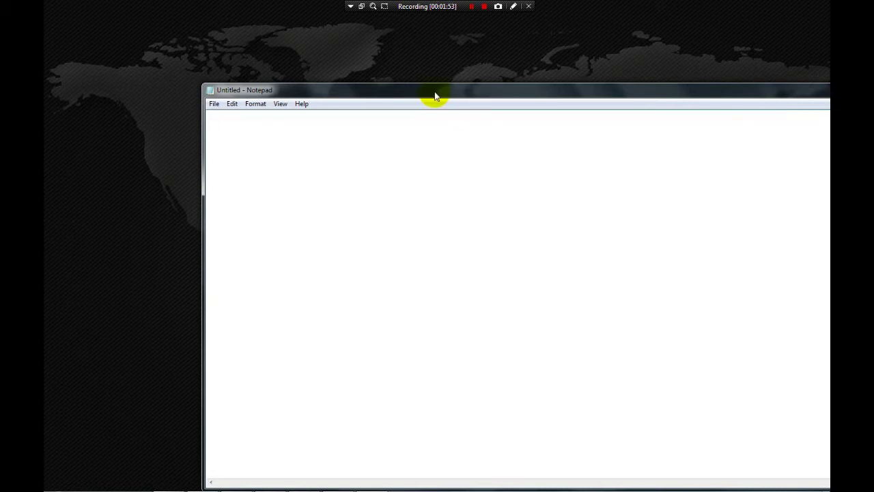
type("----------------------------------------------------------------------------------------------")
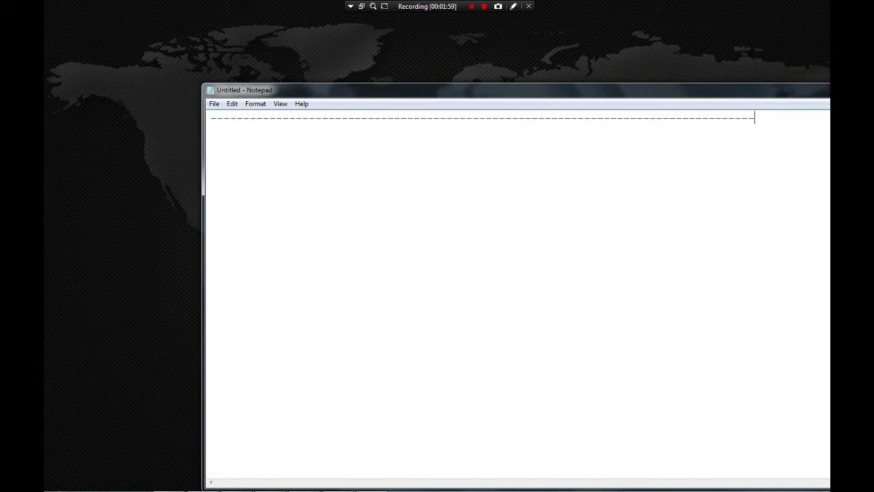
type("-------------")
key("ctrl+a")
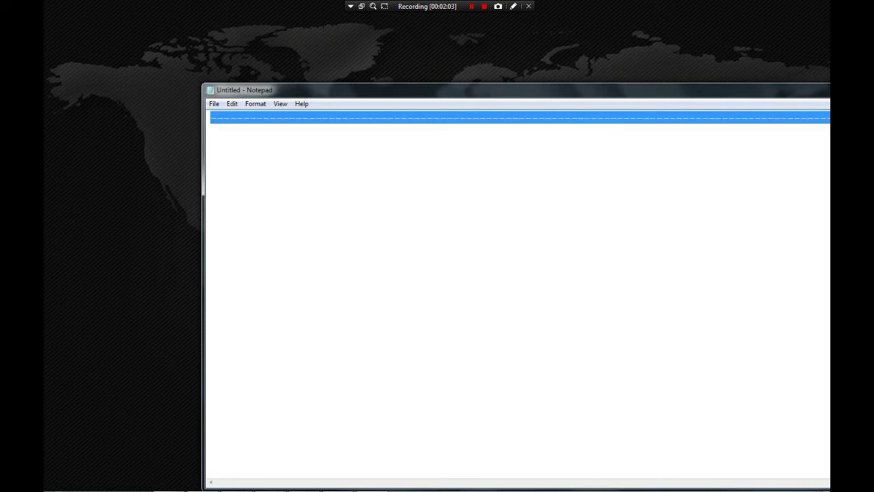
key("Delete")
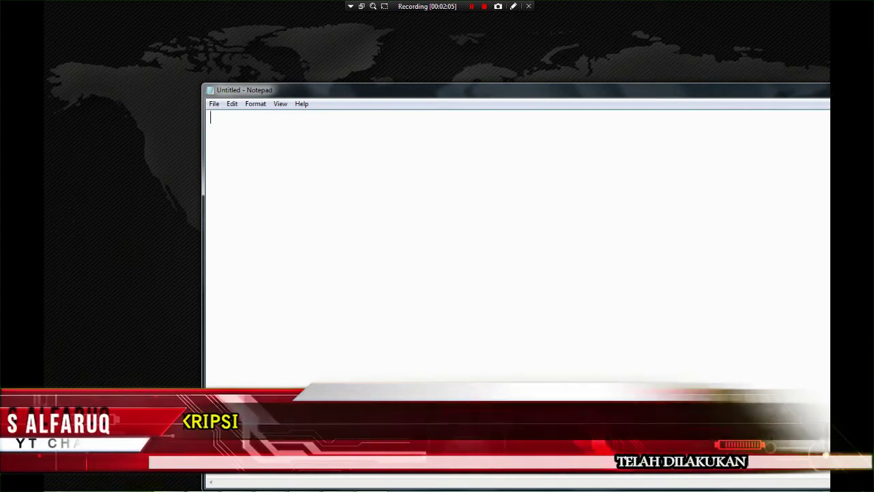
Step: Switch to SharpKeys, move its window toward the middle of the desktop, and close the empty Notepad window
left_click(304, 482)
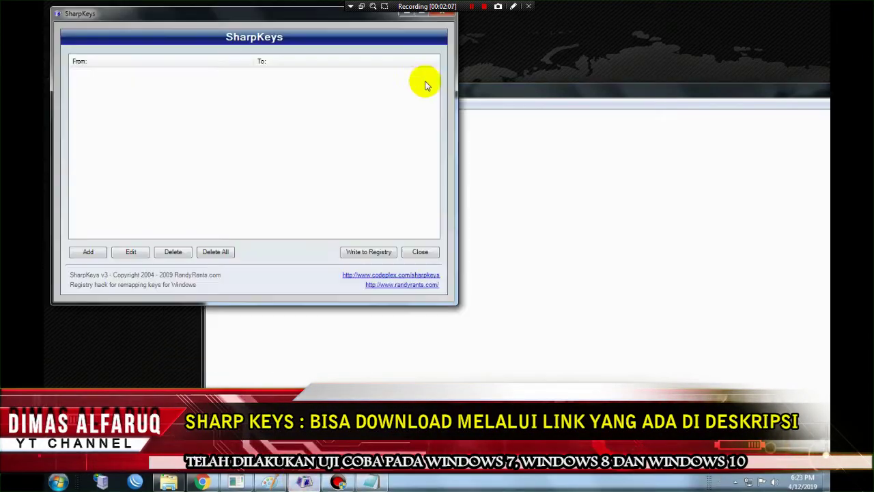
left_click(210, 14)
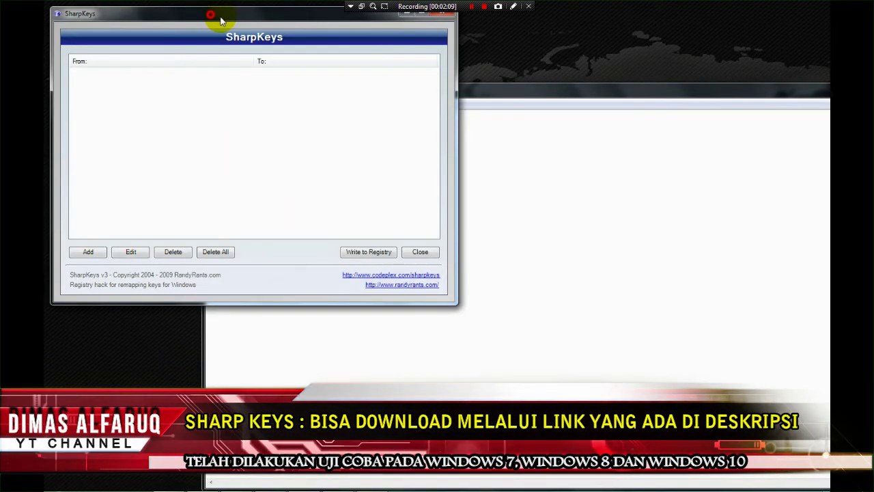
left_click_drag(220, 21, 371, 78)
left_click_drag(791, 93, 574, 110)
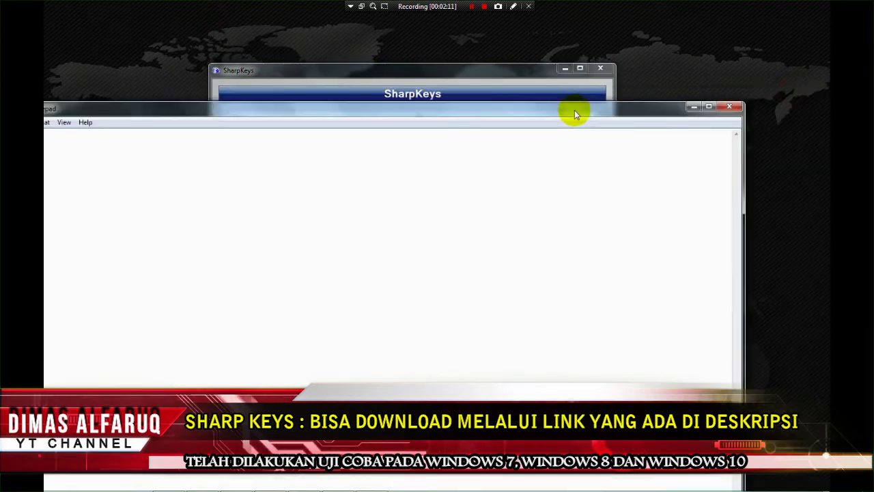
left_click(730, 106)
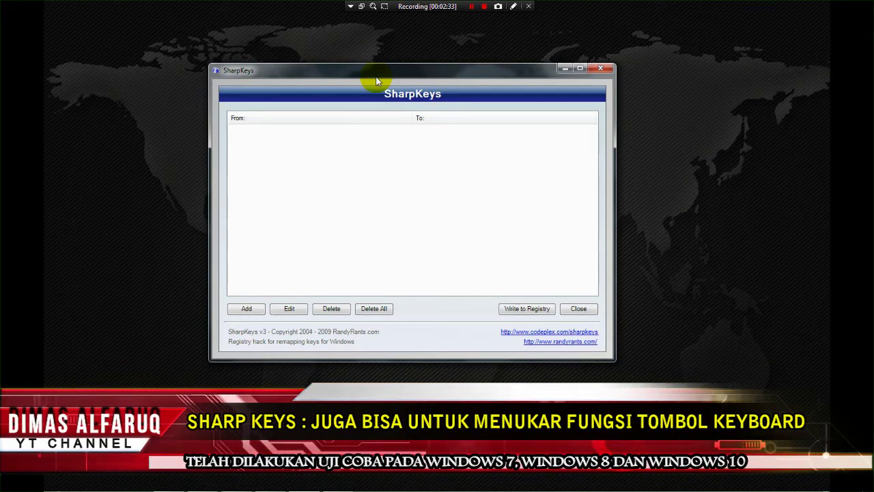
left_click(376, 80)
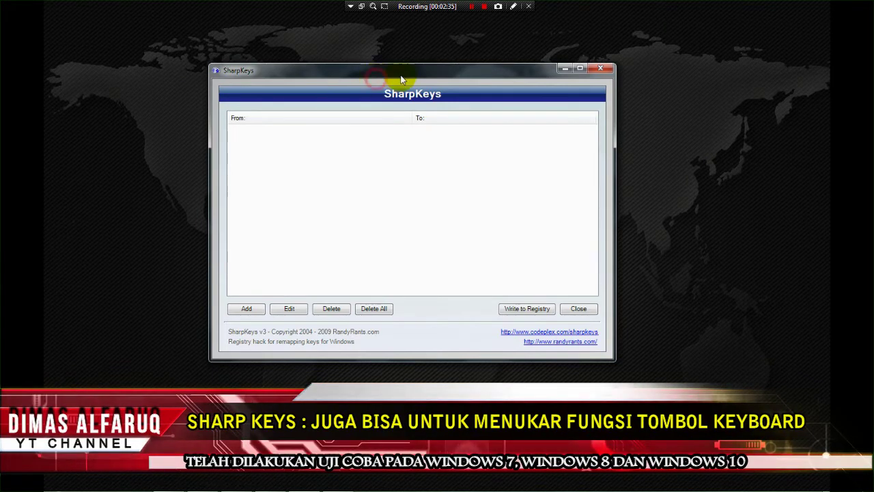
left_click_drag(414, 69, 383, 92)
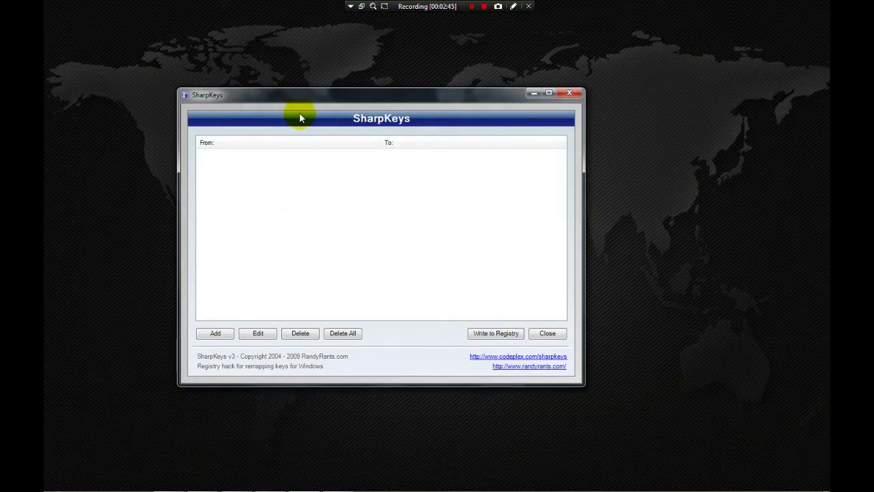
left_click_drag(341, 97, 419, 101)
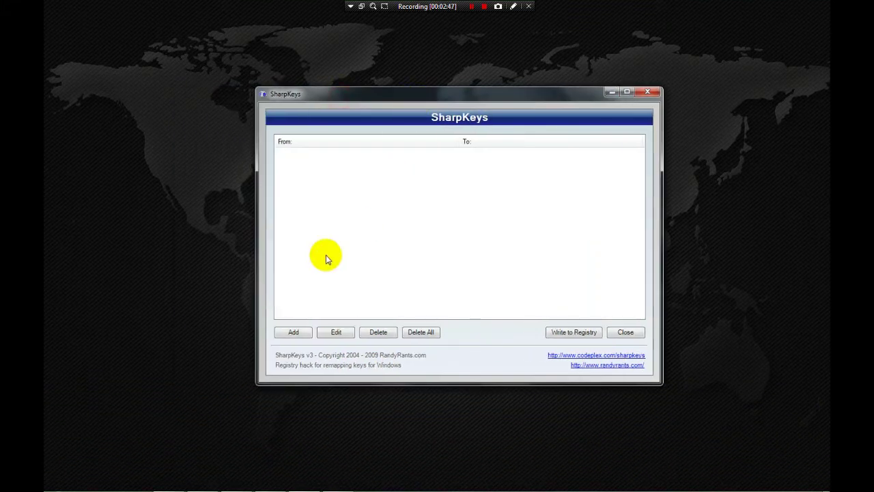
left_click_drag(396, 89, 364, 108)
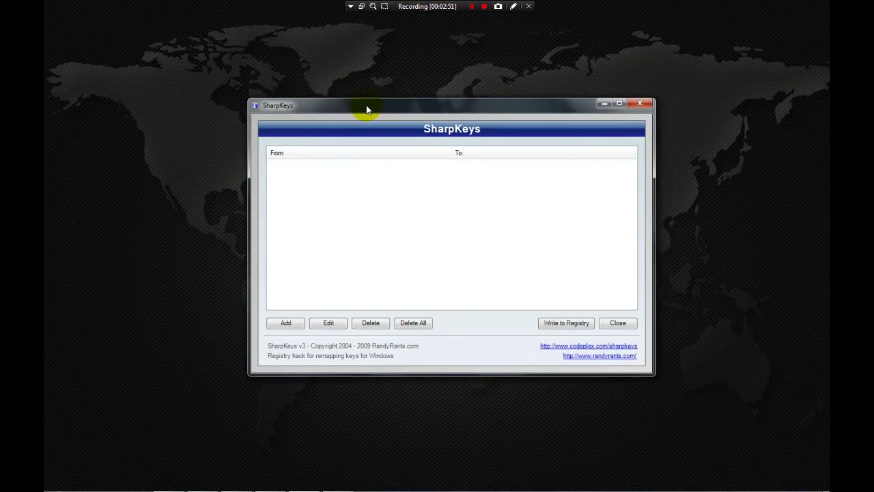
Step: Open a new key mapping and look through the source keys, from the App and F-Lock entries down to the Special keys
left_click(286, 323)
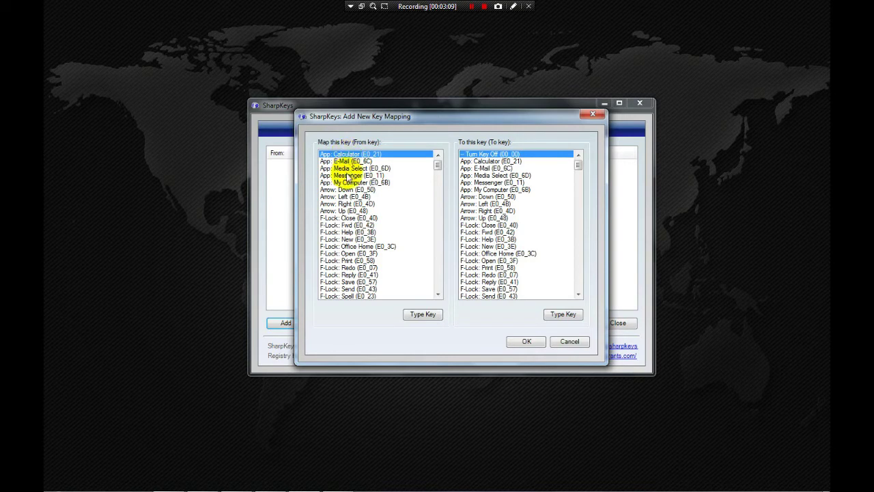
left_click(352, 239)
left_click(356, 267)
left_click(355, 210)
left_click(369, 267)
left_click_drag(435, 162, 441, 233)
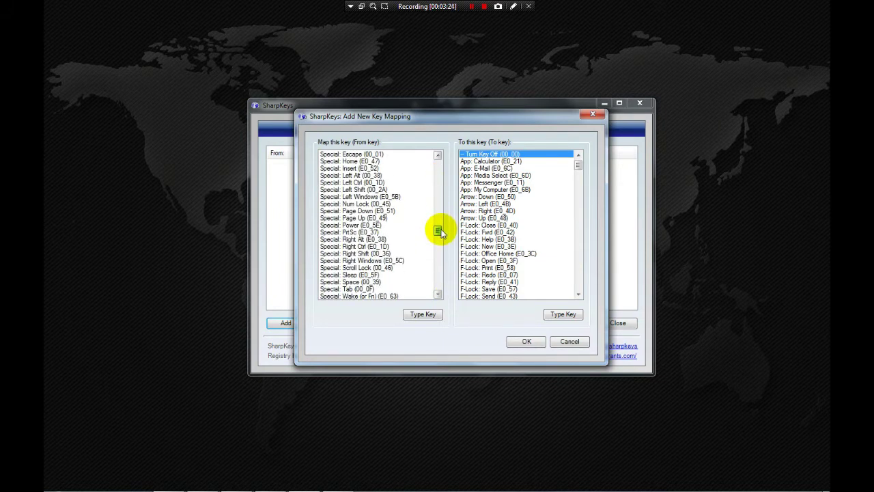
Step: Try capturing the hyphen key from the keyboard for the mapping's source key, and cancel the capture
left_click(422, 315)
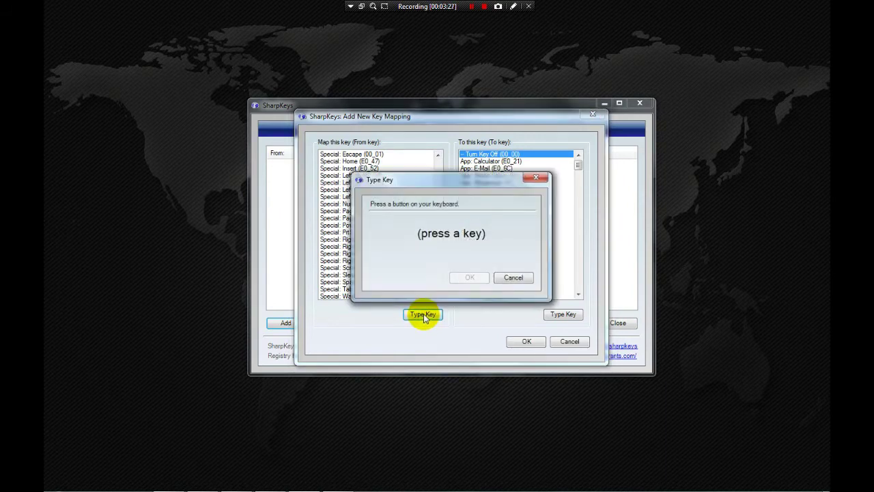
key("minus")
key("minus")
key("minus")
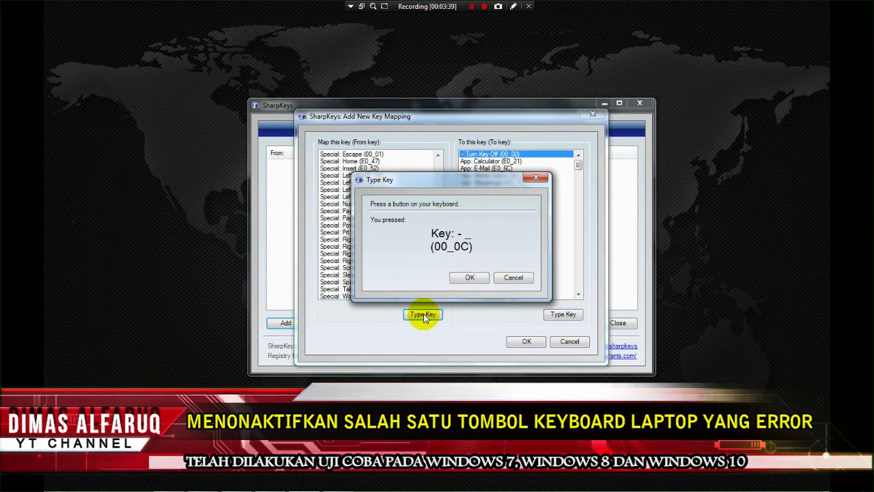
left_click(514, 277)
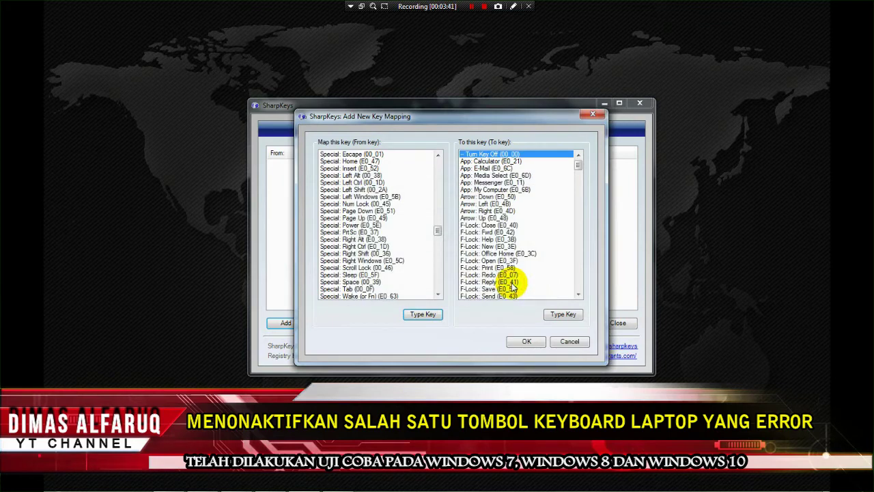
Step: Capture the hyphen key, Key: - _ (00_0C), as the mapping's source key and discard the new mapping
left_click(420, 315)
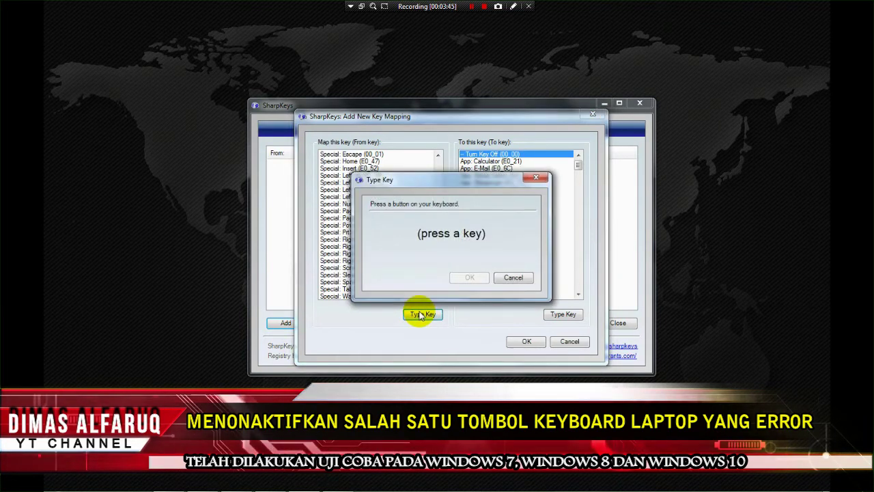
key("minus")
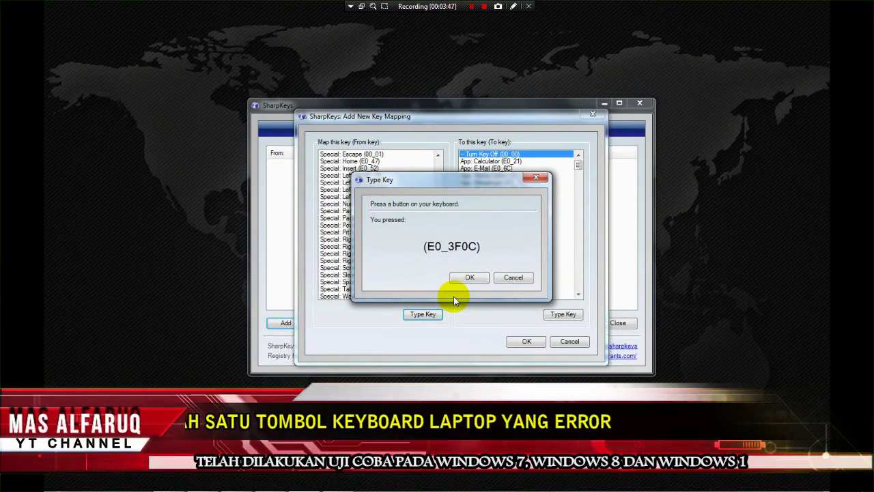
key("F12")
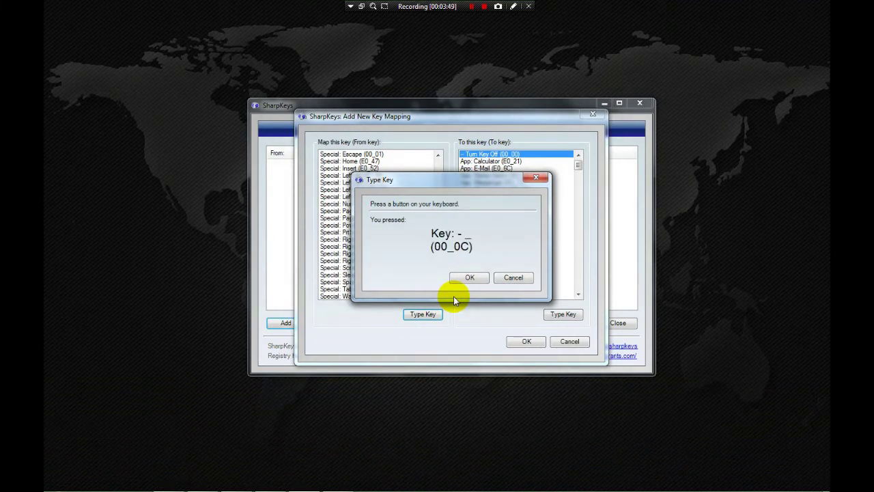
left_click(466, 280)
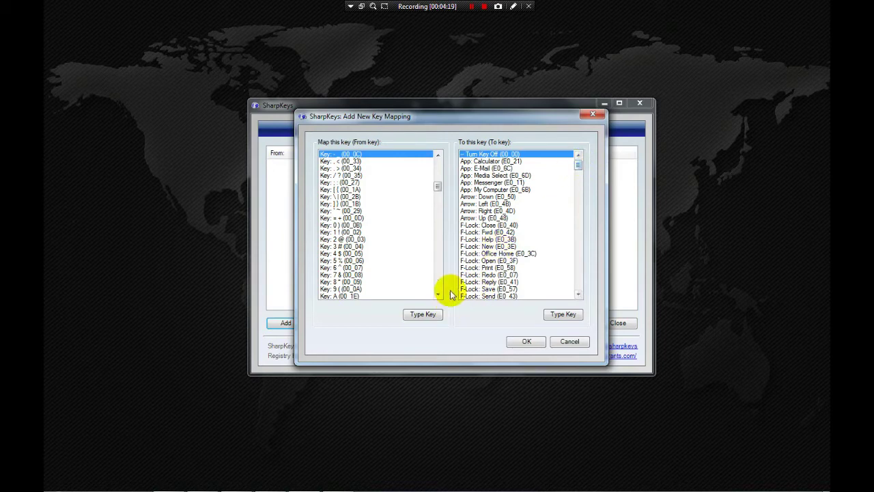
left_click(570, 341)
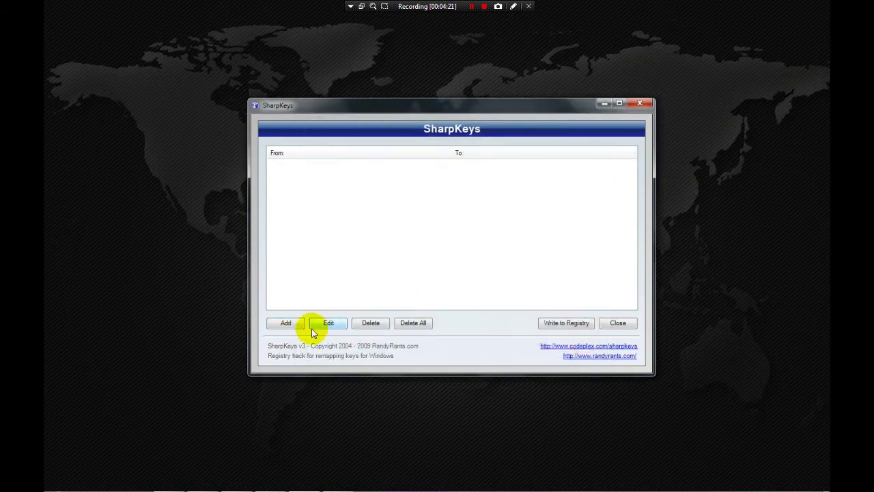
Step: Add a key mapping from Num: 1 (00_4F) to Num: 9 (00_49), captured from the keyboard, and delete that mapping
left_click(286, 322)
left_click(414, 315)
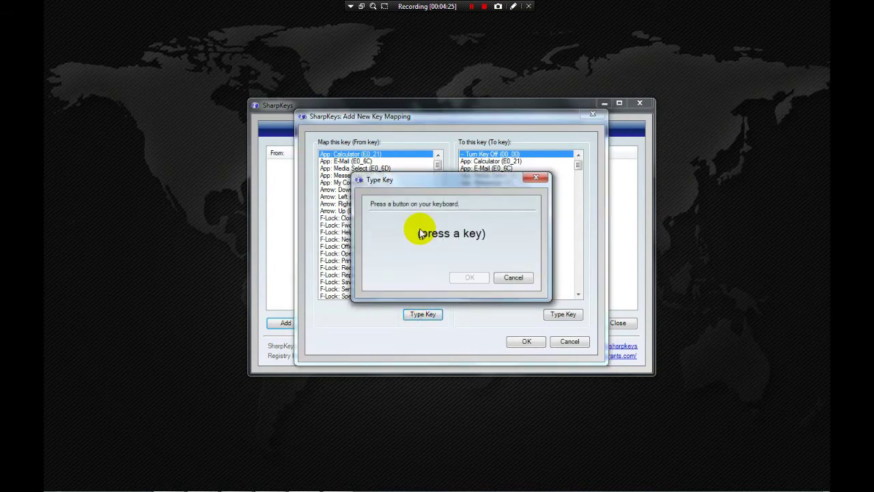
key("KP_1")
left_click(463, 278)
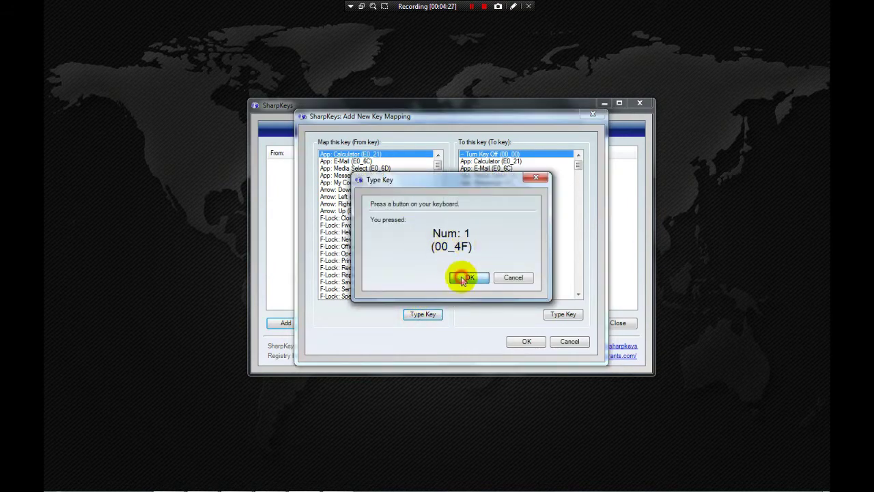
left_click(562, 314)
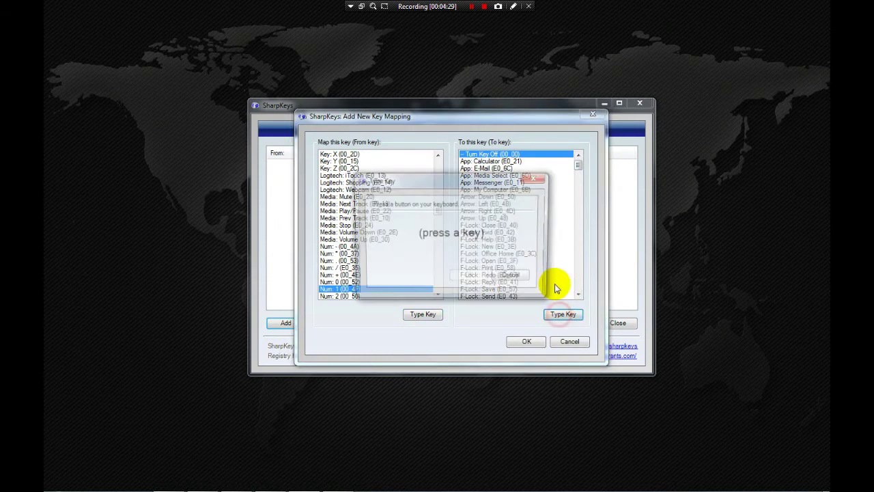
key("KP_9")
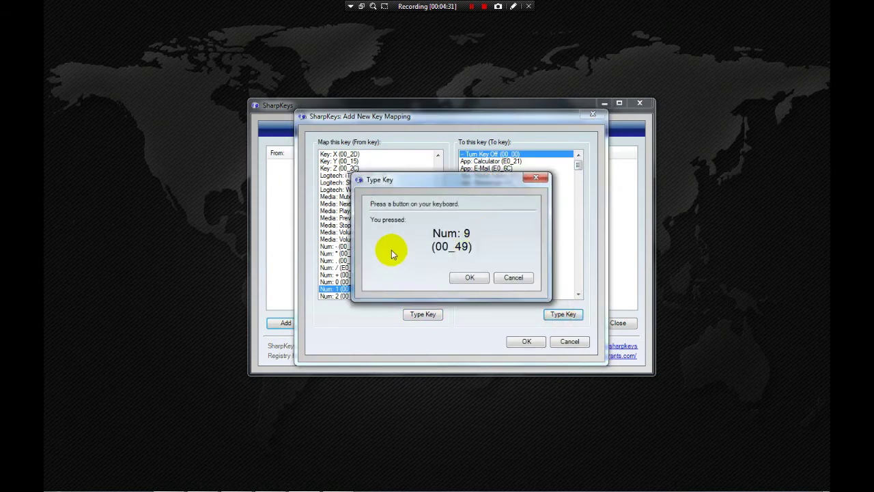
left_click(469, 277)
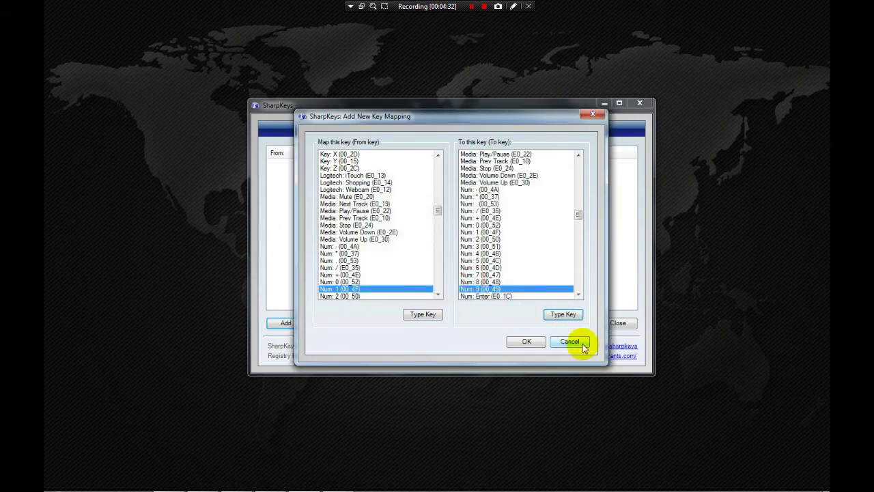
left_click(523, 342)
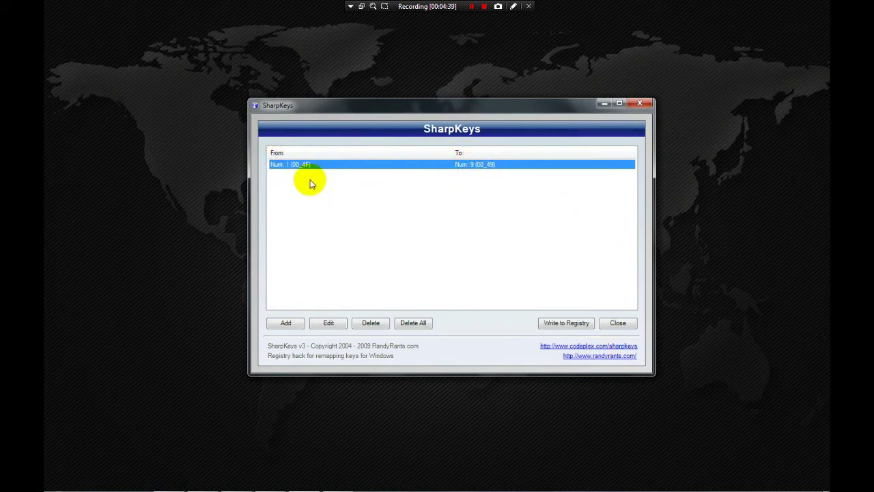
left_click(369, 323)
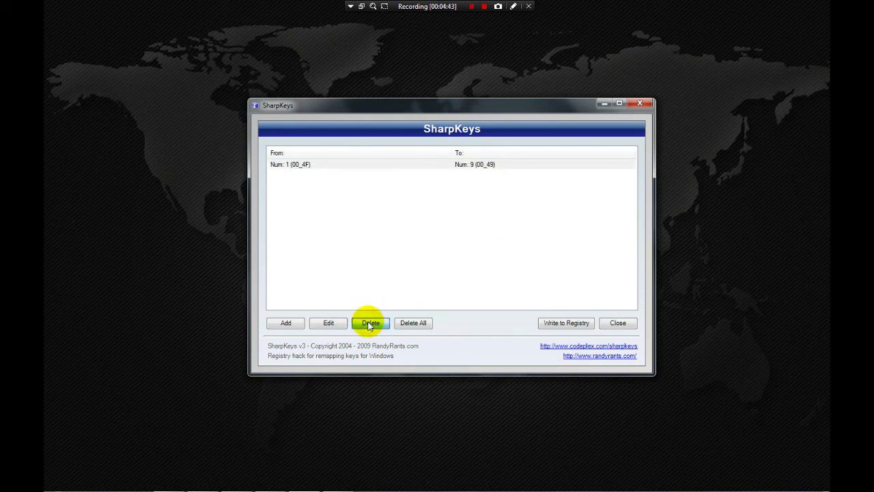
left_click(369, 324)
Step: Add a key mapping from the keyboard-captured hyphen key, Key: - _ (00_0C), to Turn Key Off (00_00)
left_click(286, 322)
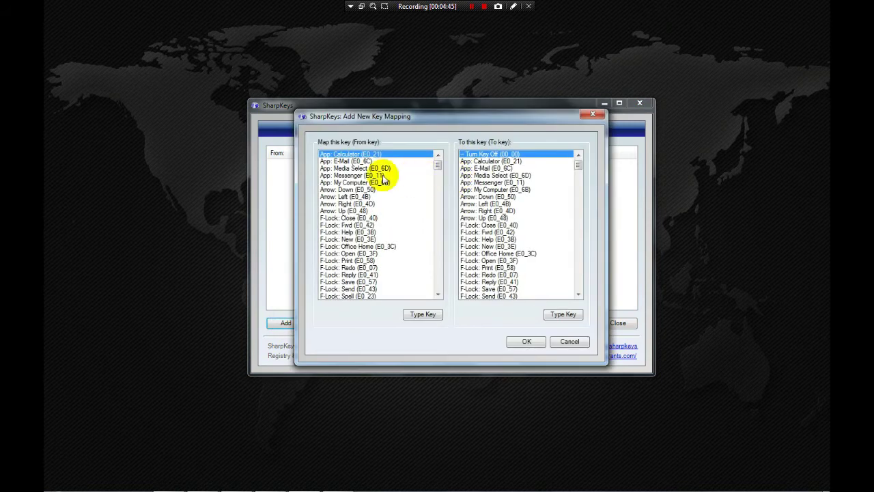
left_click(421, 313)
key("minus")
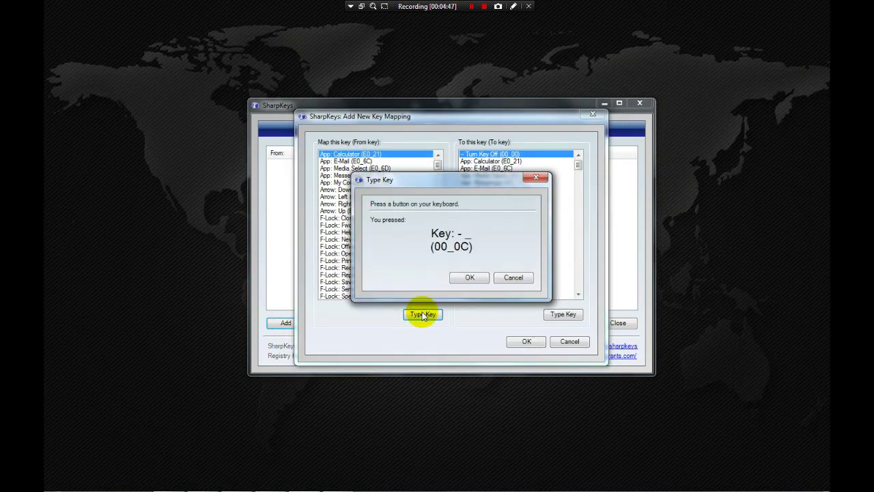
left_click(470, 277)
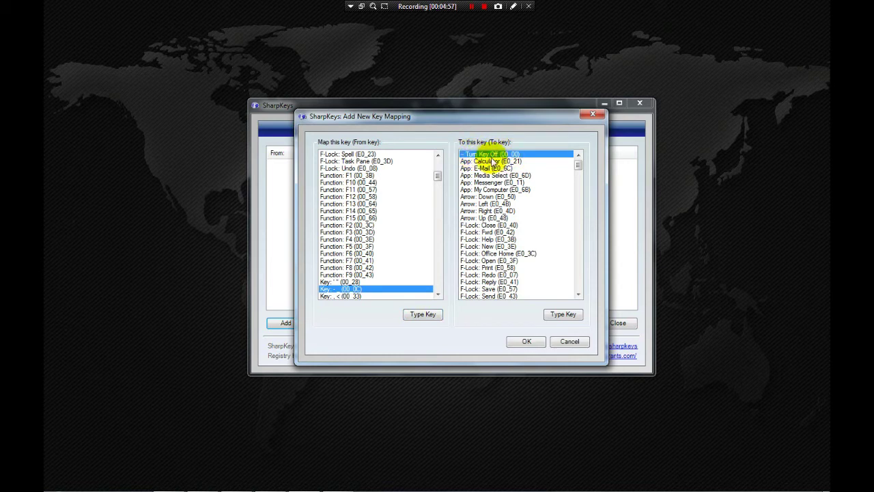
mouse_move(578, 167)
left_mouse_down()
mouse_move(587, 301)
mouse_move(586, 154)
left_mouse_up()
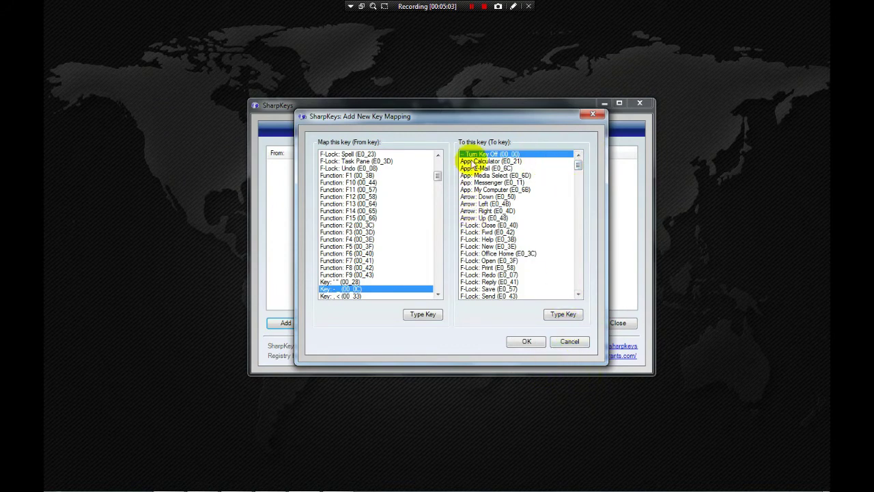
left_click(527, 342)
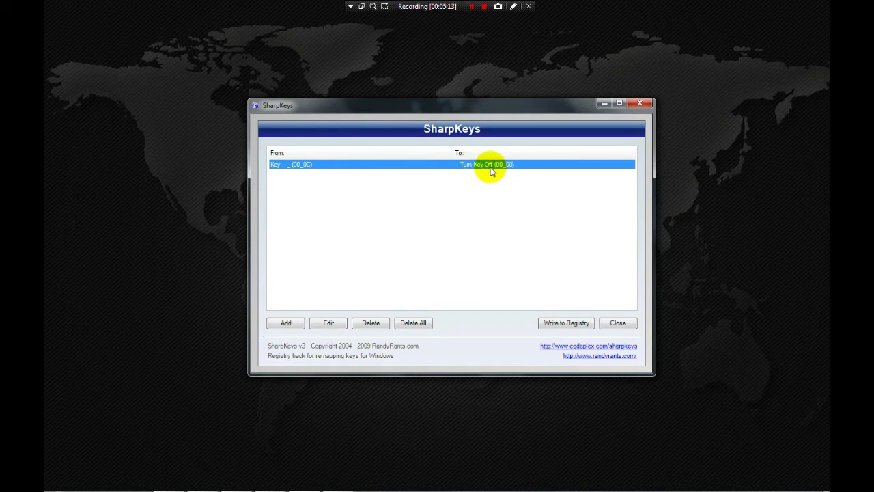
Step: Write the key mapping to the registry, dismiss the confirmation message and close SharpKeys
left_click(557, 324)
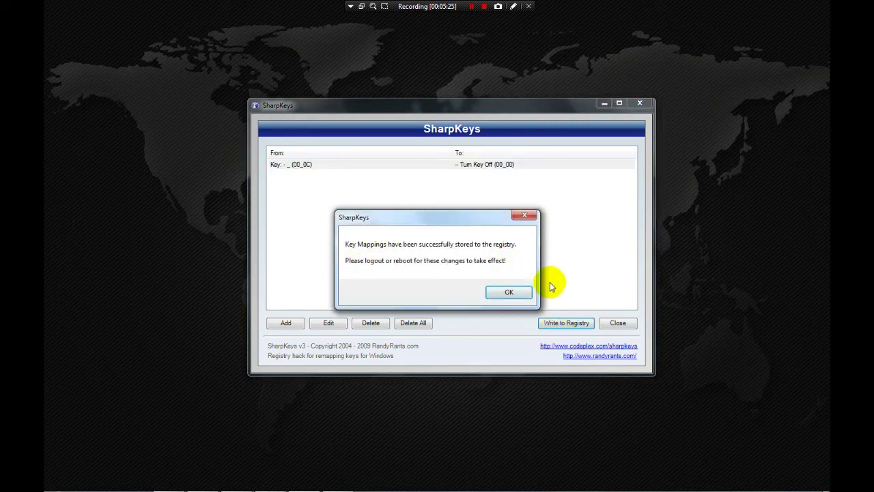
left_click_drag(411, 220, 423, 175)
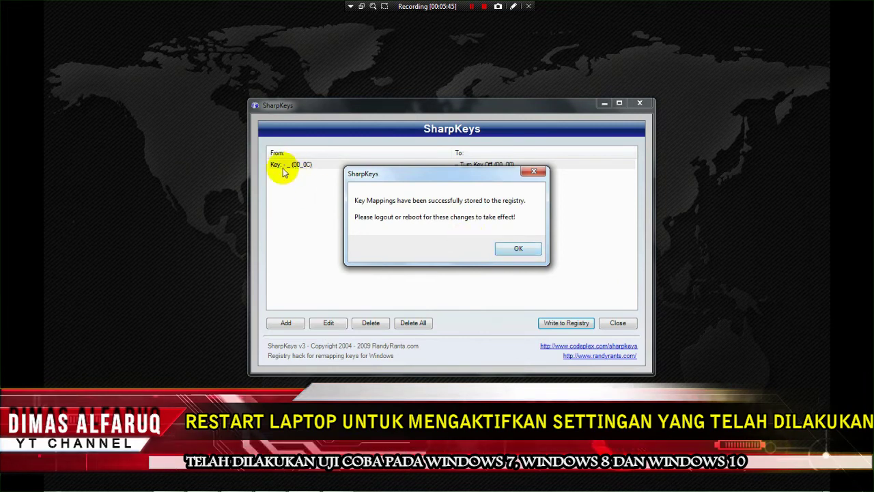
left_click(517, 249)
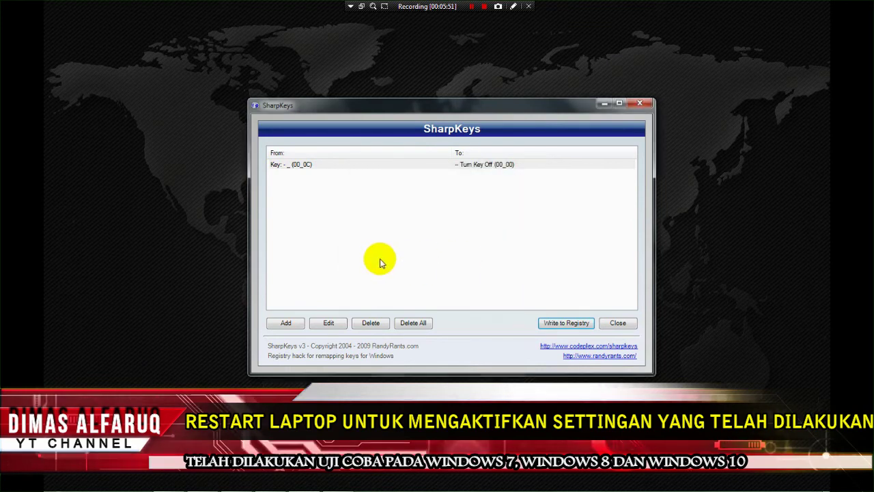
left_click(619, 323)
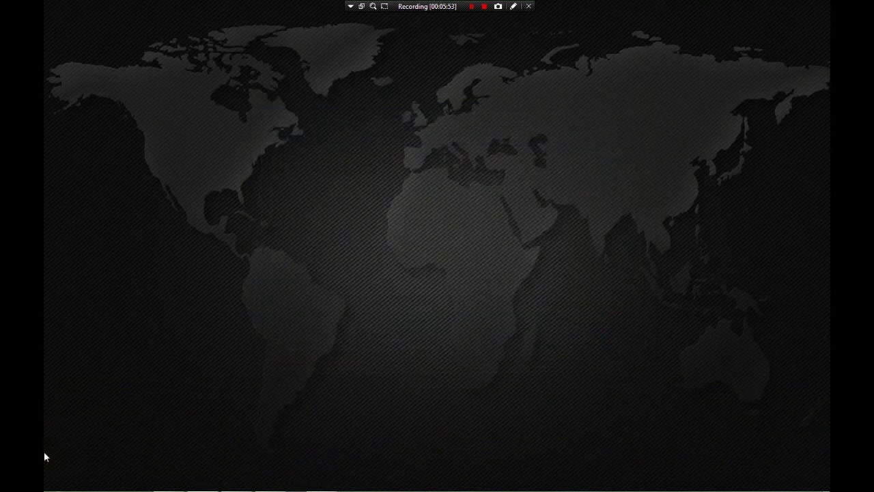
Step: View the Windows shutdown options, including Restart, and dismiss them without choosing one
left_click(58, 481)
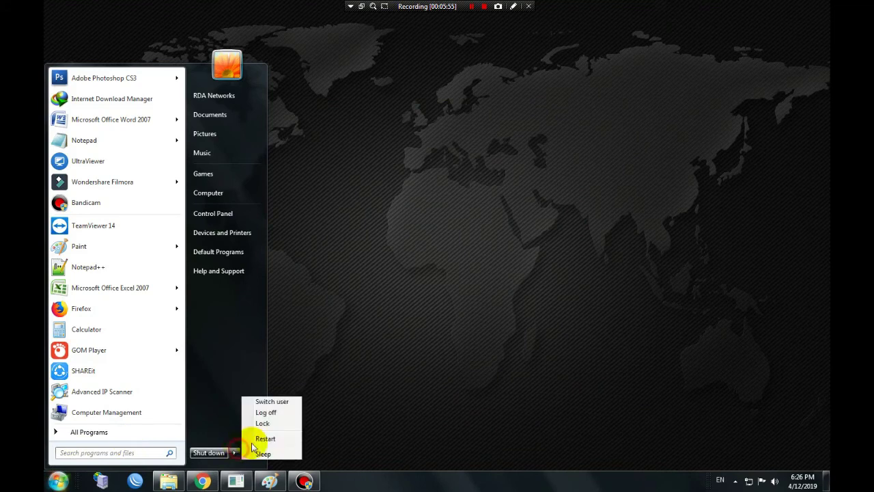
left_click(506, 237)
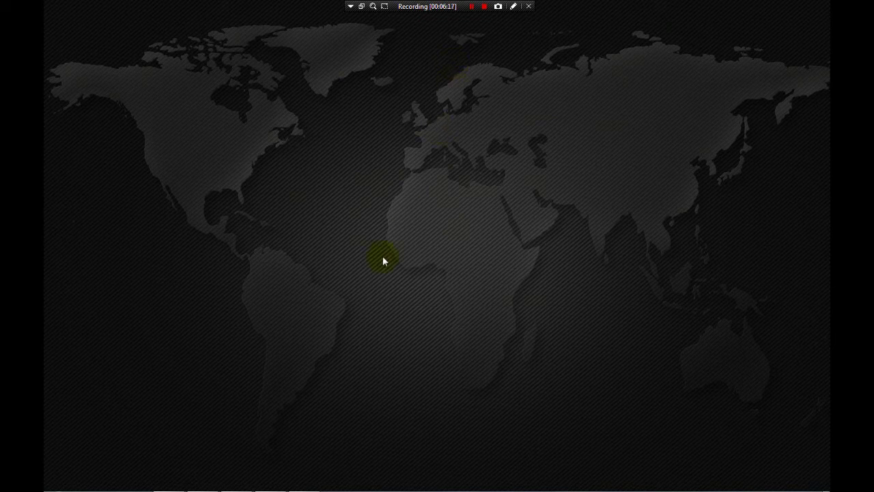
mouse_move(300, 489)
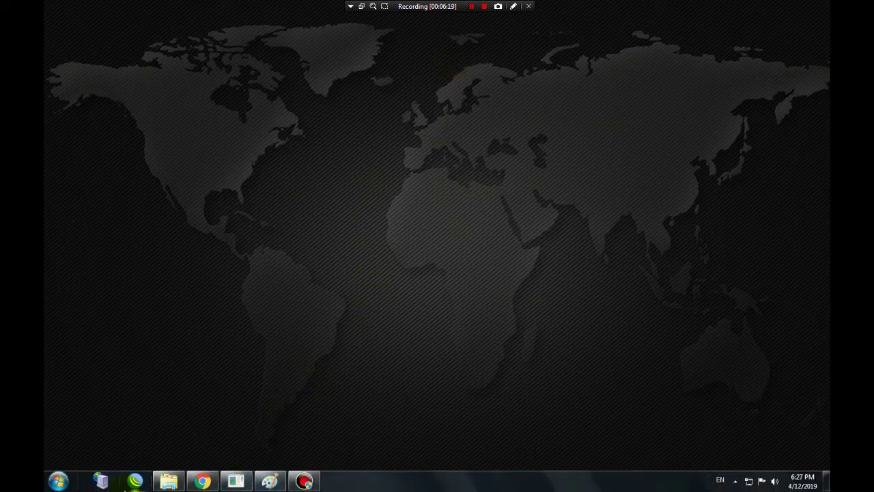